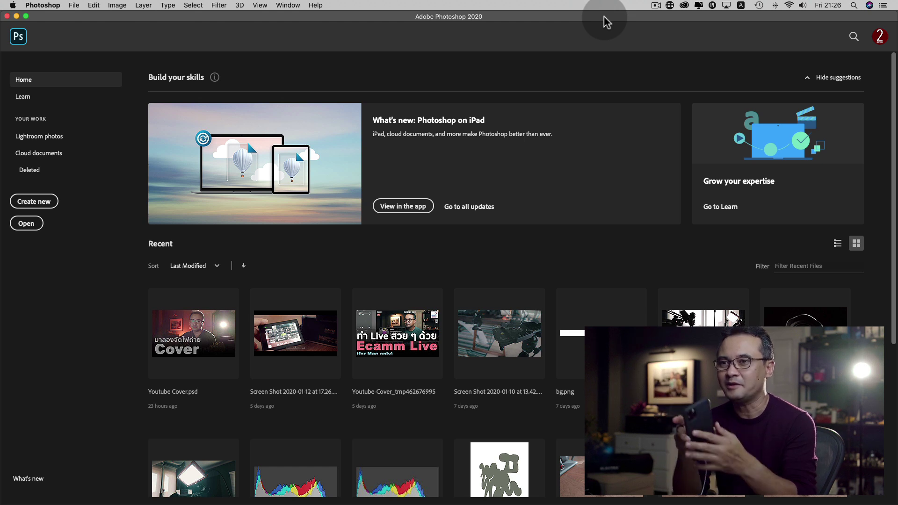
Import an iPhone photo of a monitor on a stand as a new 1440×1920 document.
click(74, 5)
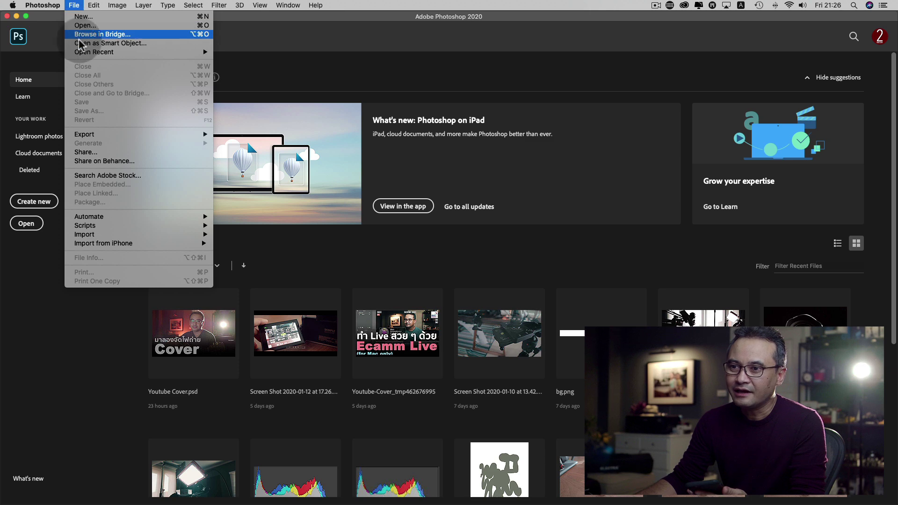
mouse_move(164, 386)
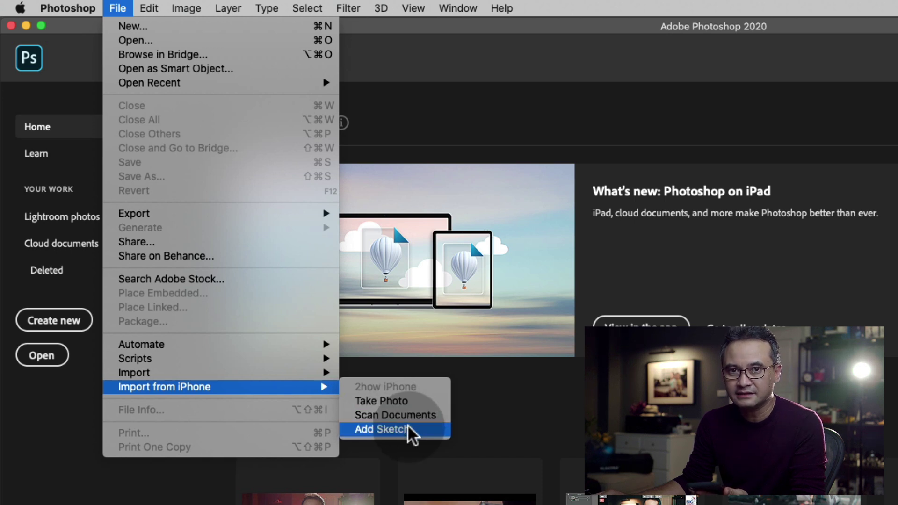
click(406, 398)
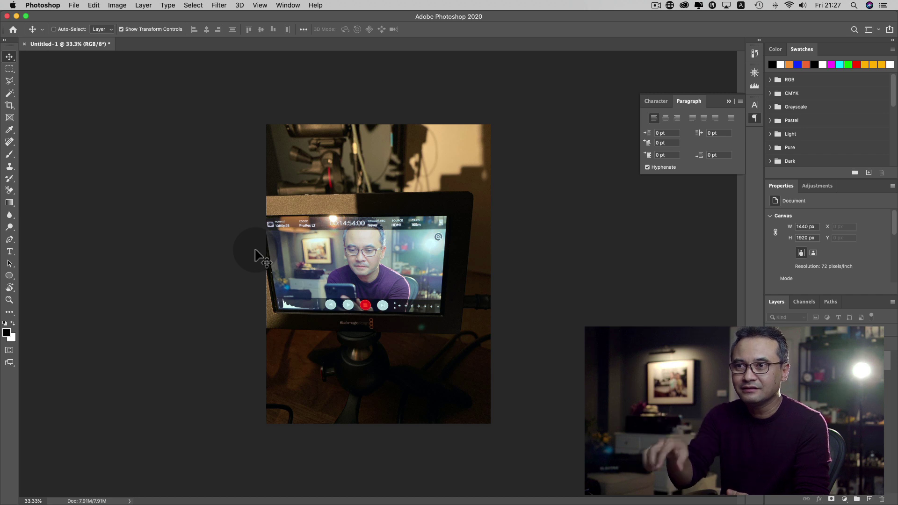
Import a portrait iPhone photo of the Olympus camera on a desk as another 1440×1920 document.
click(74, 5)
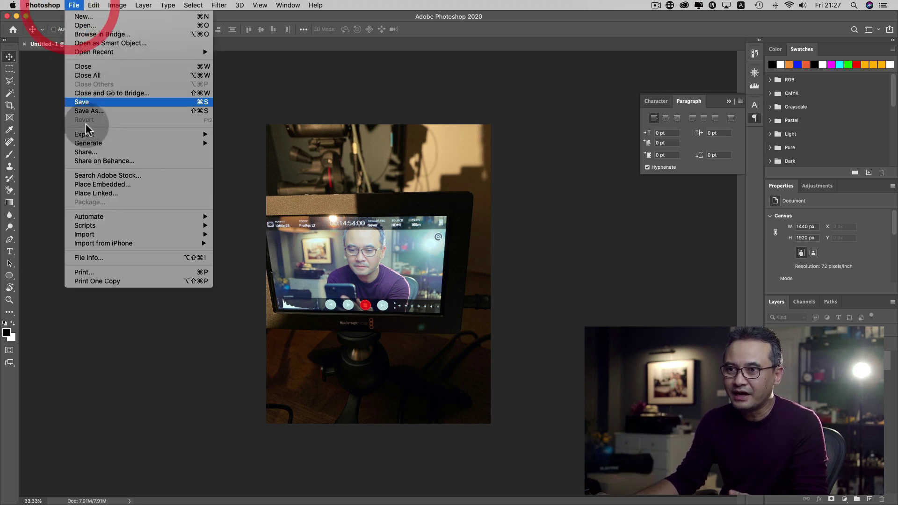
mouse_move(102, 243)
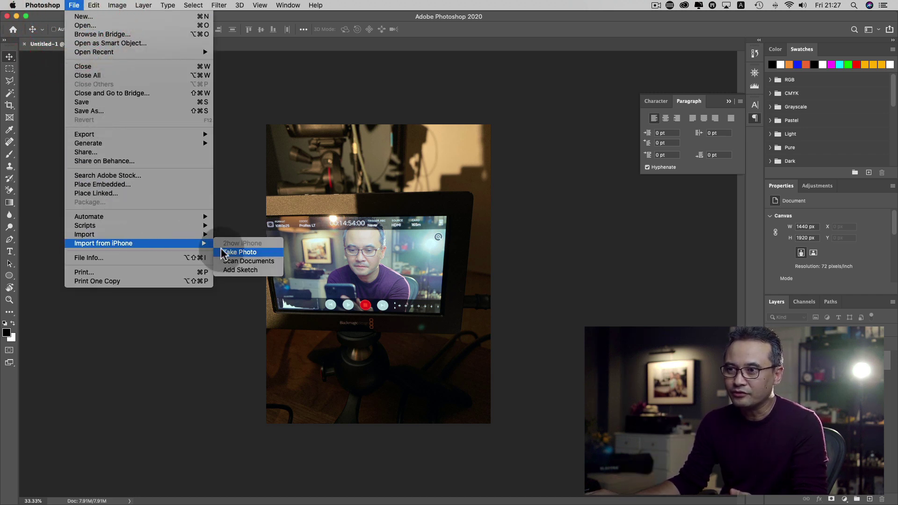
click(227, 252)
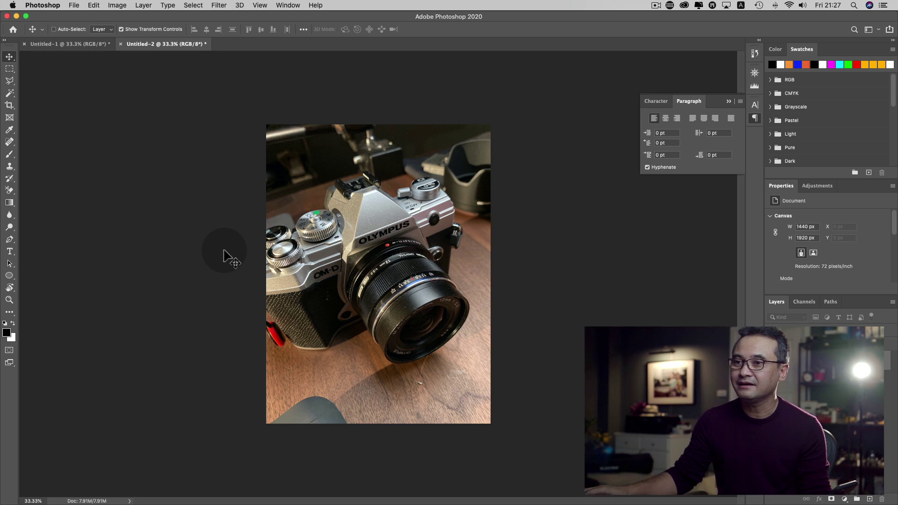
Import a landscape 1920×1440 iPhone photo of the Olympus camera as a third document.
click(72, 5)
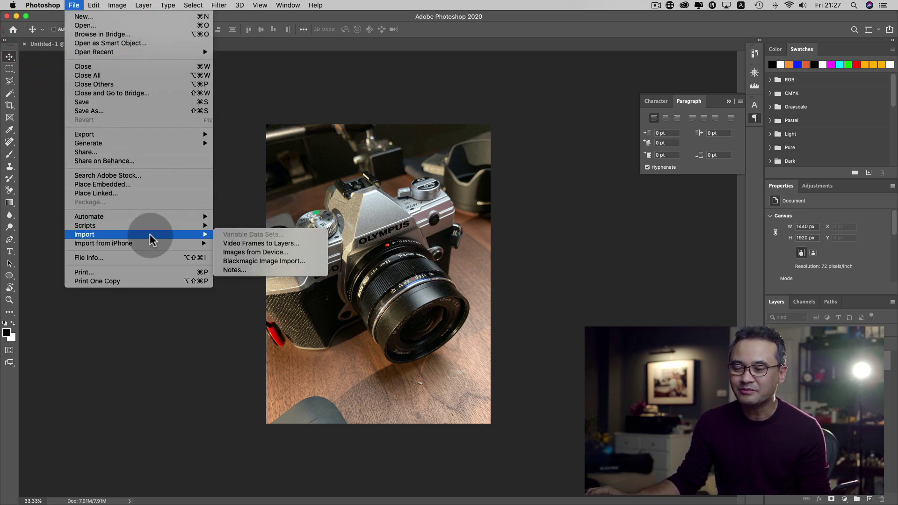
mouse_move(103, 243)
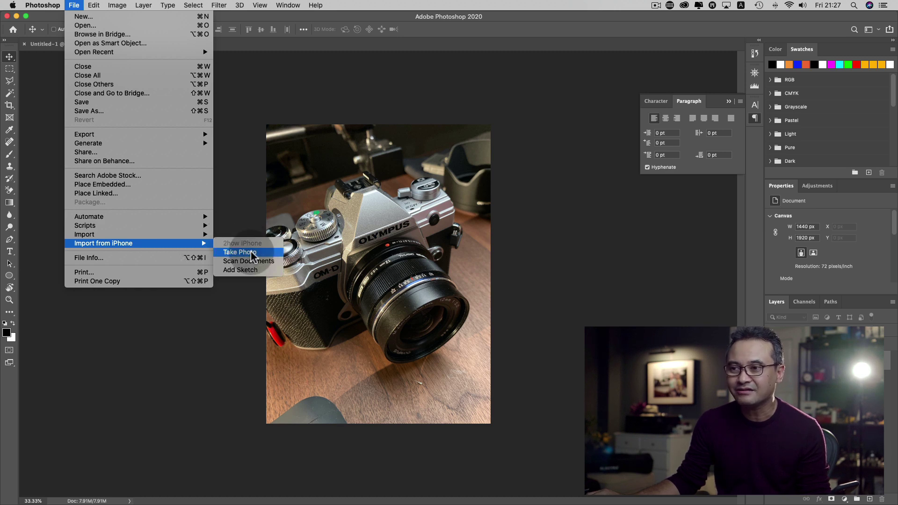
click(251, 254)
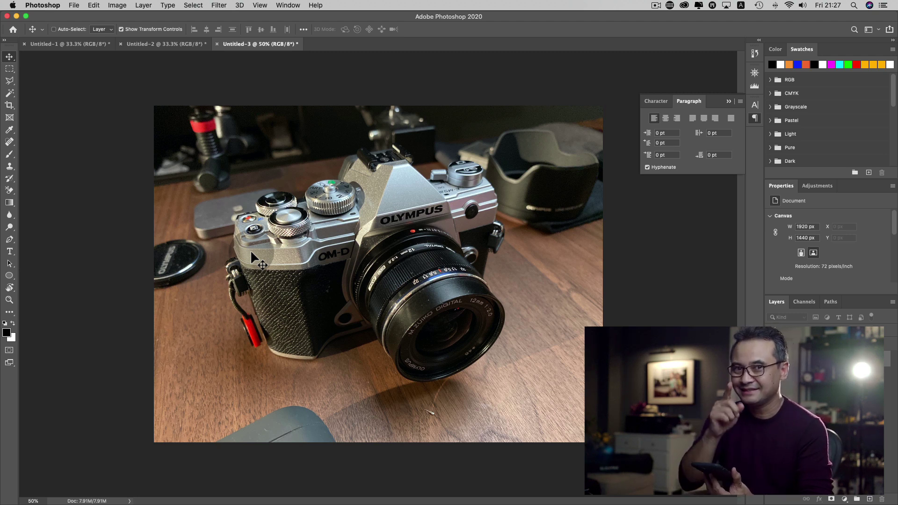
Scan the Visiomax lens-wipe packet with the iPhone into a new transparent-background document.
click(74, 5)
mouse_move(114, 243)
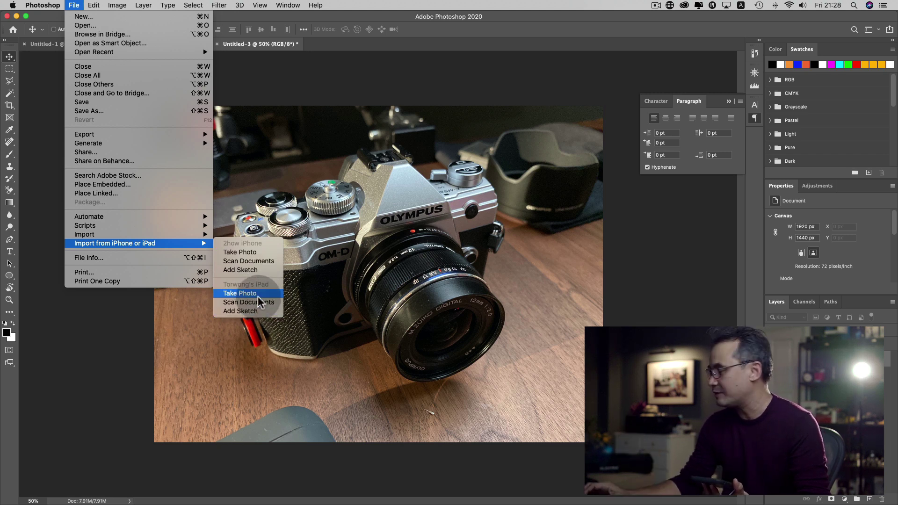
click(269, 261)
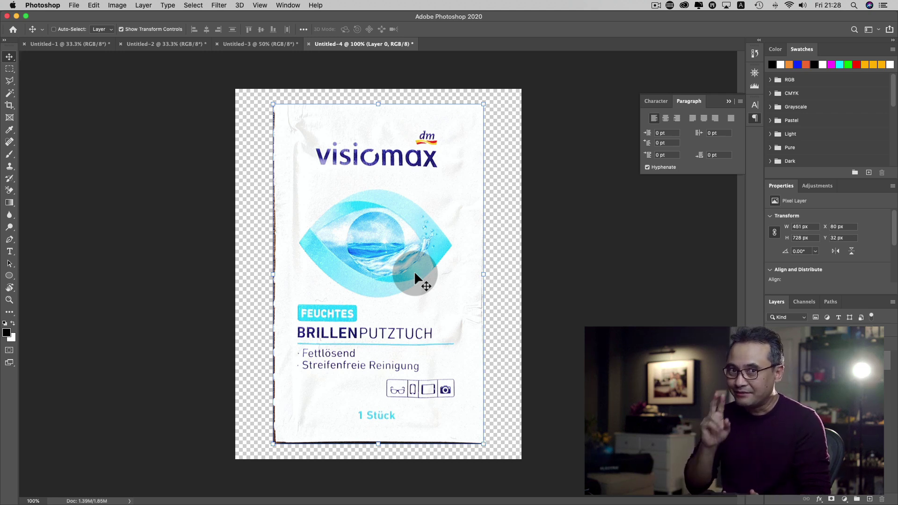
Import the yellow hand-drawn '2 HOW' iPhone sketch as a fifth document.
click(74, 5)
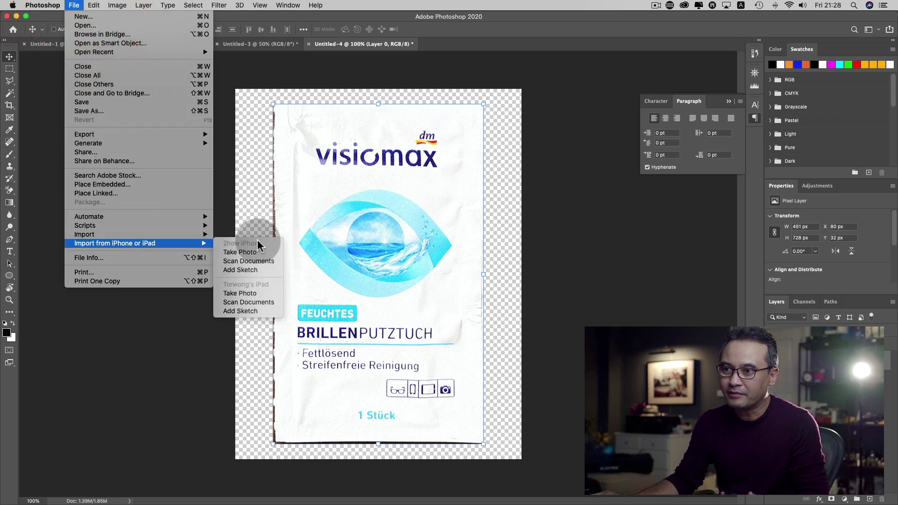
click(254, 270)
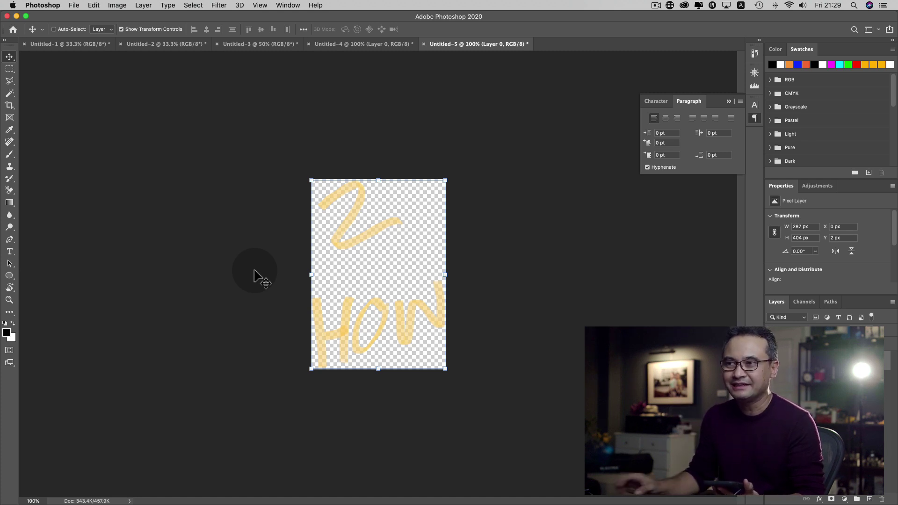
click(345, 44)
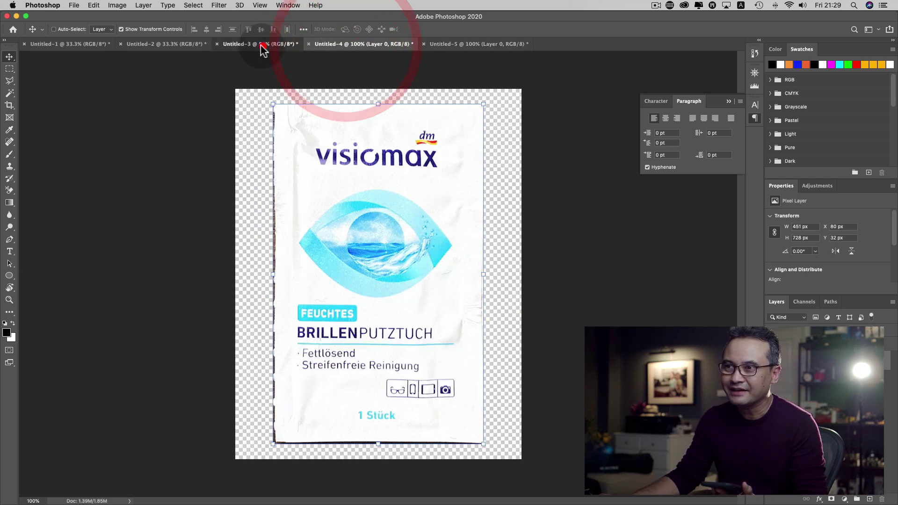
click(260, 47)
click(164, 43)
click(86, 44)
click(174, 45)
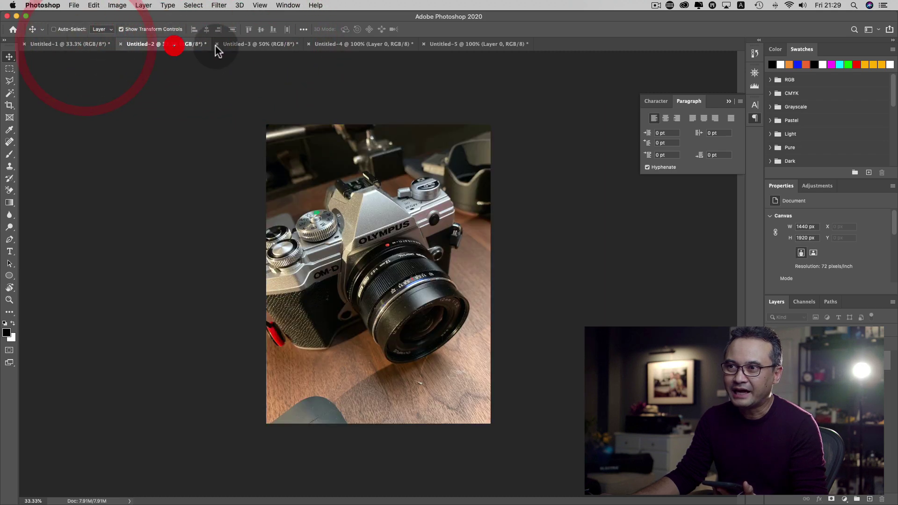
click(241, 44)
click(345, 44)
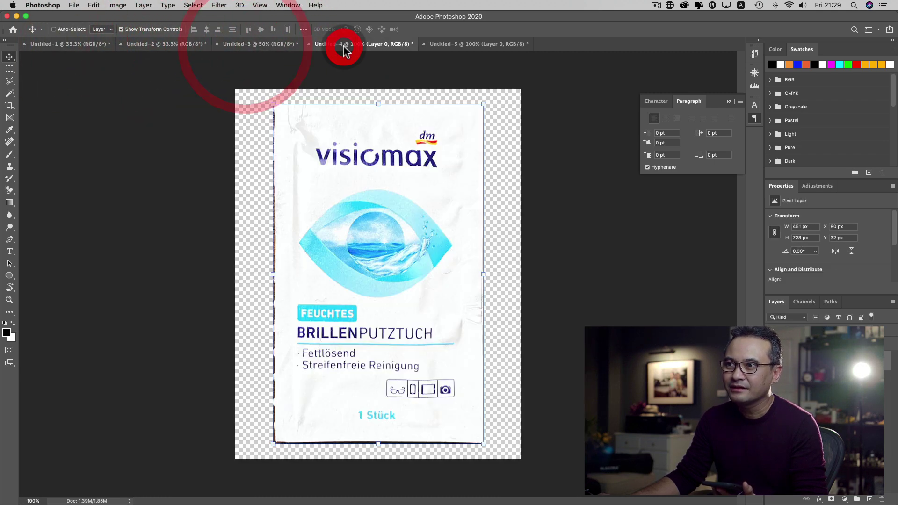
click(477, 45)
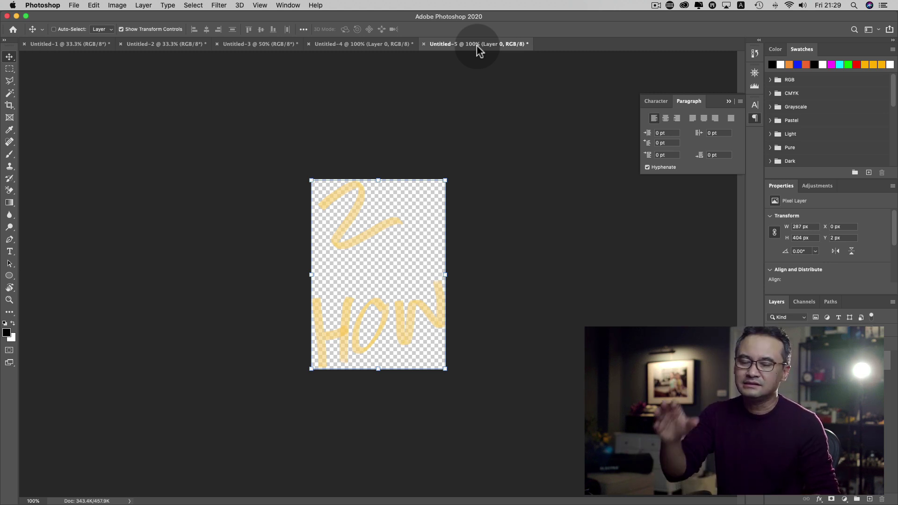
Show the File > Import from iPhone options, pointing at Add Sketch.
click(73, 5)
mouse_move(103, 243)
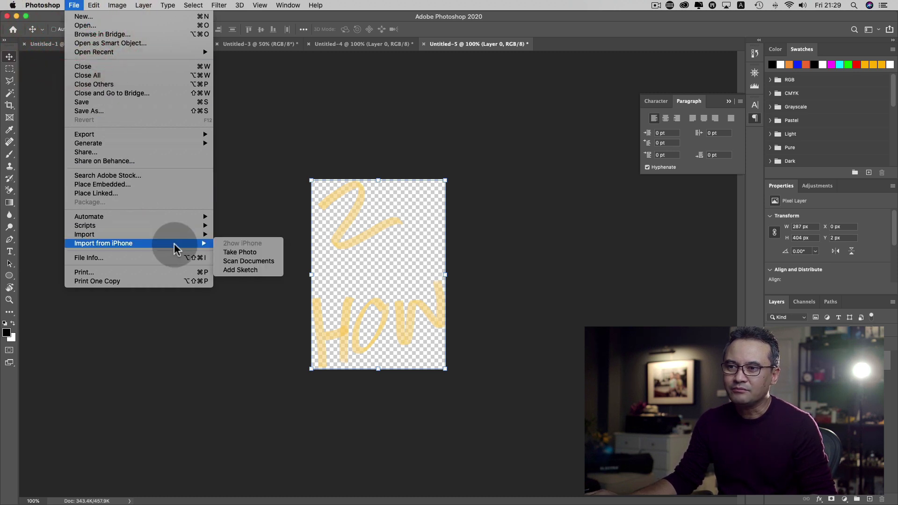